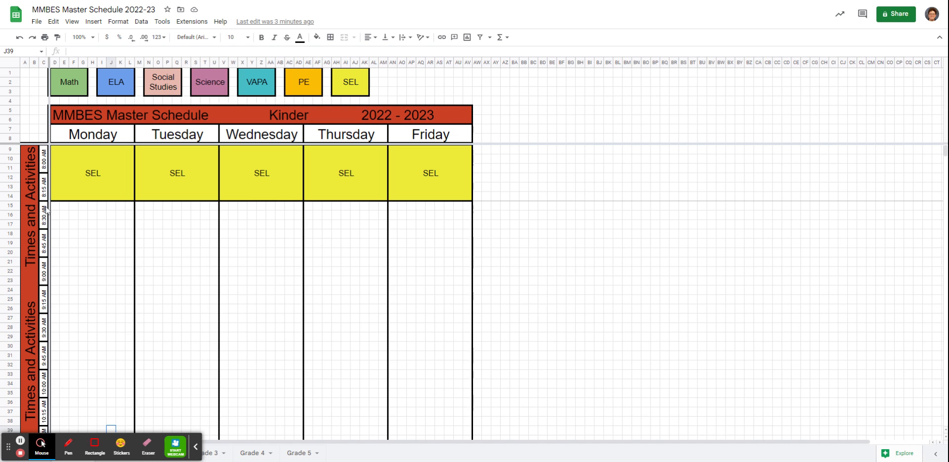
{"action": "scroll", "coordinate": [47, 235], "scroll_direction": "down", "scroll_amount": 5}
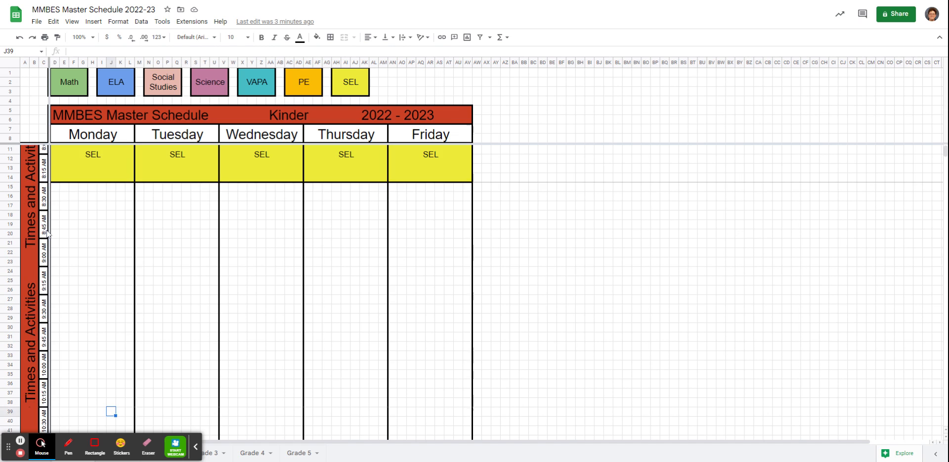
{"action": "scroll", "coordinate": [45, 236], "scroll_direction": "down", "scroll_amount": 9}
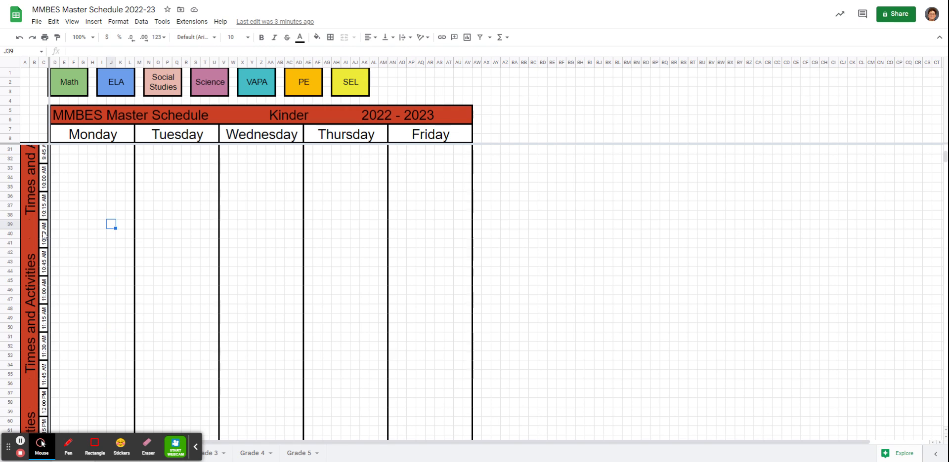
{"action": "scroll", "coordinate": [45, 238], "scroll_direction": "up", "scroll_amount": 12}
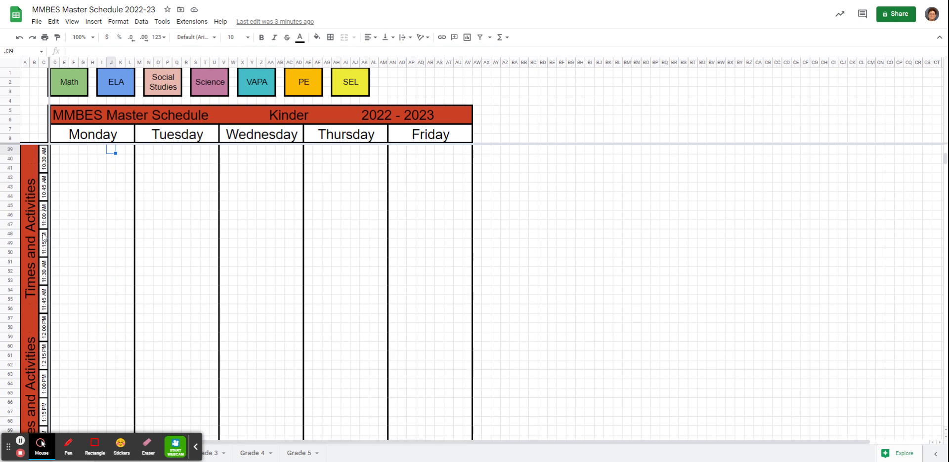
{"action": "scroll", "coordinate": [48, 236], "scroll_direction": "up", "scroll_amount": 2}
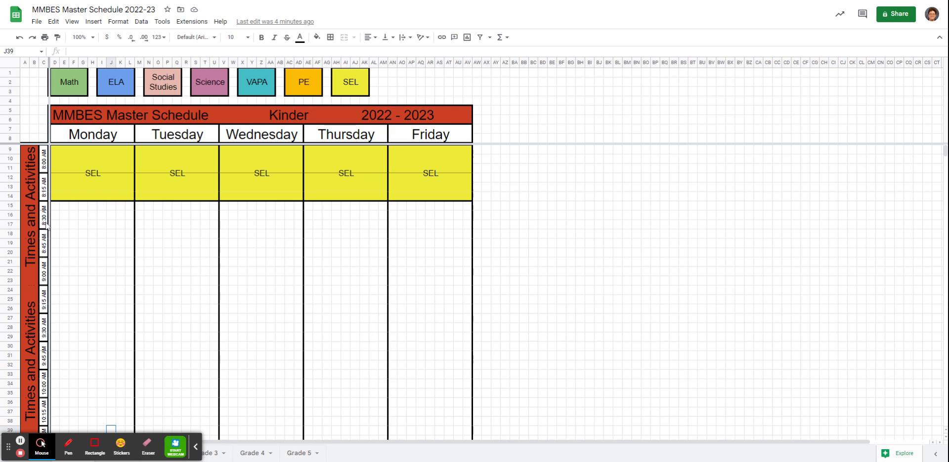
- Fill Monday's 8:30 and 8:45 AM block (D15:L20) with the same light green as the Math key cell
{"action": "left_click_drag", "start_coordinate": [56, 210], "coordinate": [130, 255]}
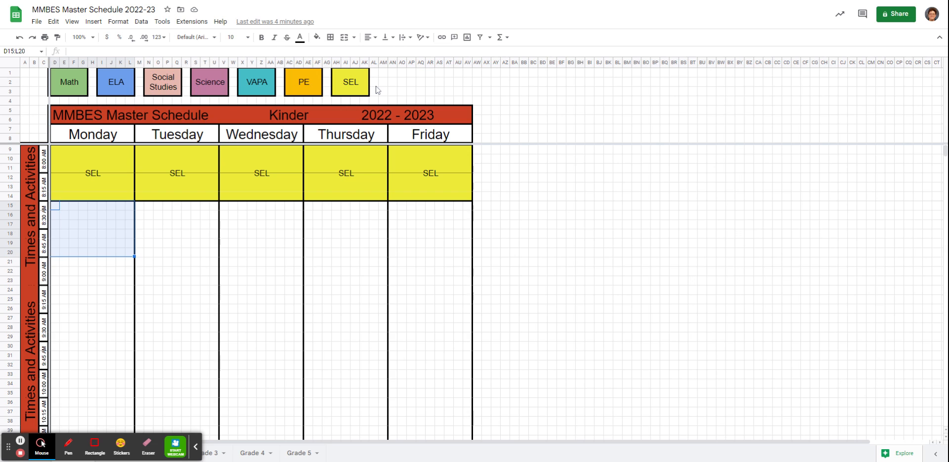
{"action": "left_click", "coordinate": [71, 87]}
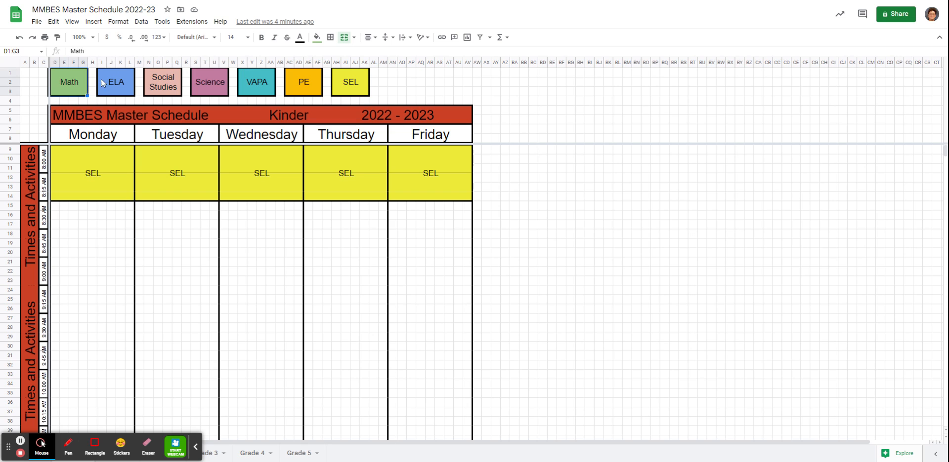
{"action": "left_click", "coordinate": [317, 37]}
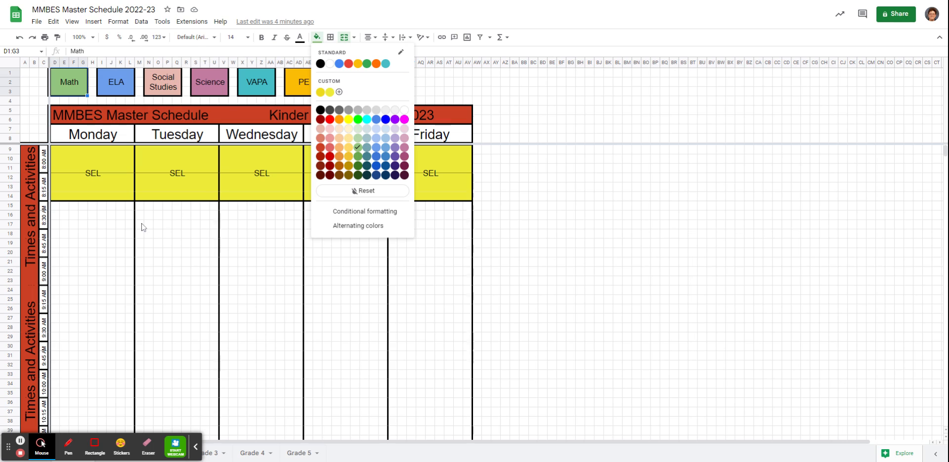
{"action": "left_click_drag", "start_coordinate": [55, 207], "coordinate": [137, 256]}
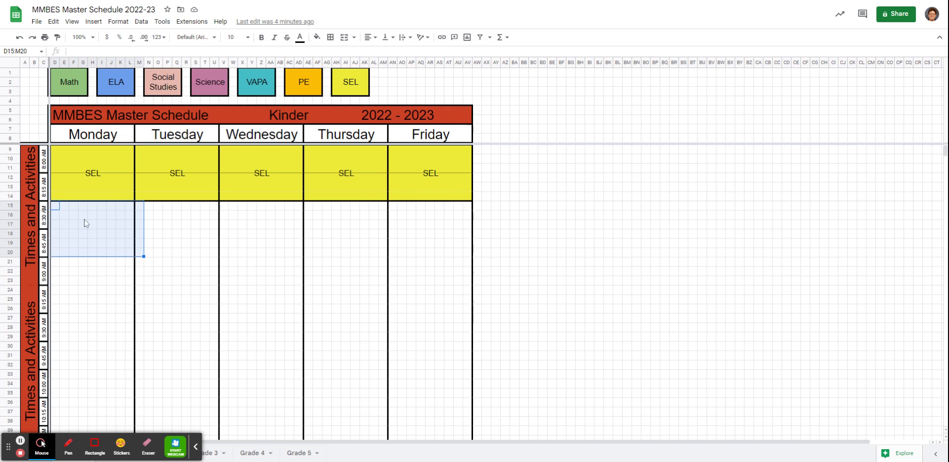
{"action": "left_click", "coordinate": [55, 209]}
{"action": "left_click_drag", "start_coordinate": [54, 208], "coordinate": [128, 255]}
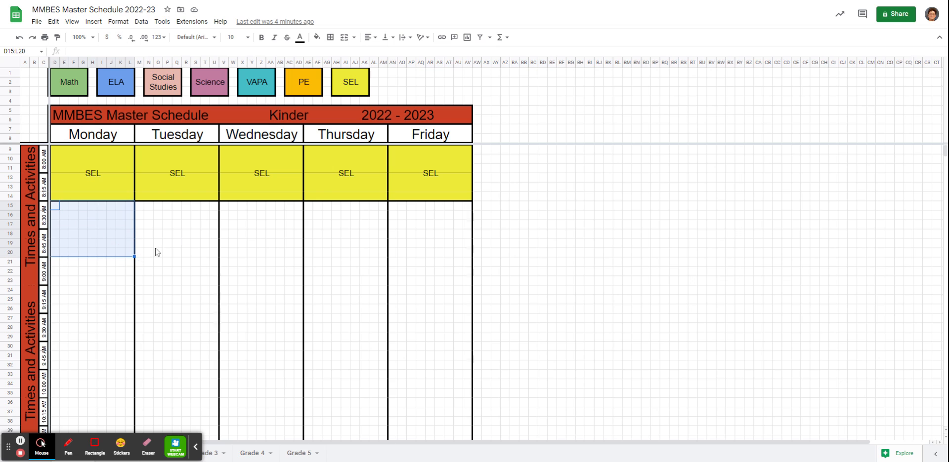
{"action": "left_click", "coordinate": [317, 39]}
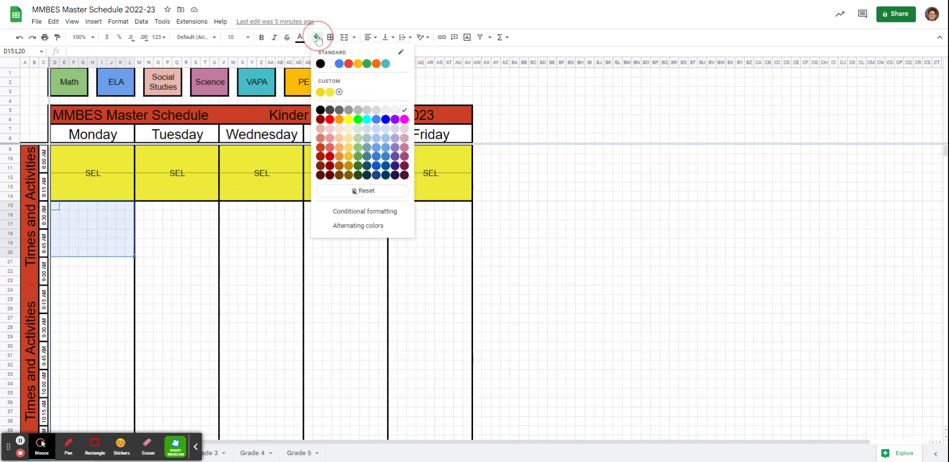
{"action": "left_click", "coordinate": [357, 148]}
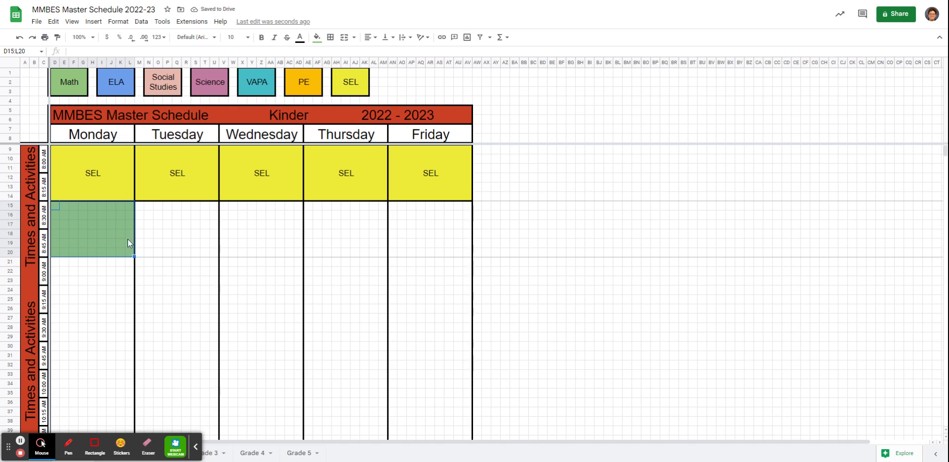
- Merge the green Monday block D15:L20 into one cell and enter Math in it
{"action": "left_click", "coordinate": [344, 40]}
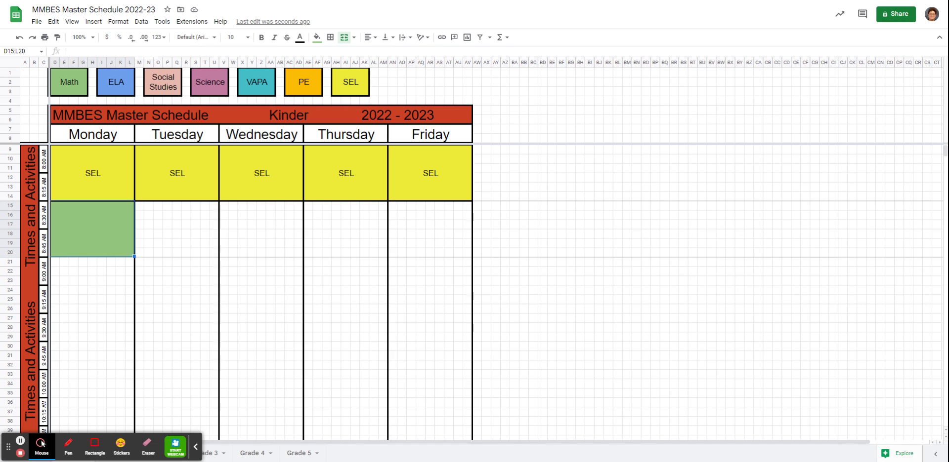
{"action": "type", "text": "Math"}
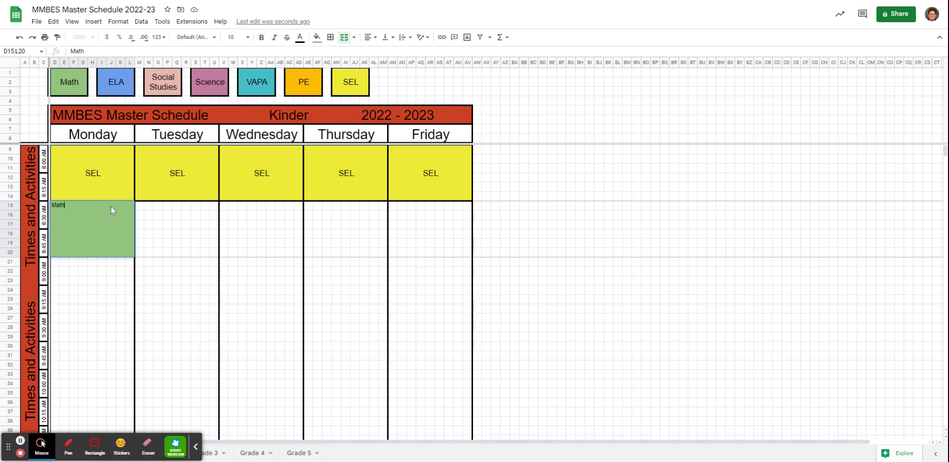
{"action": "left_click", "coordinate": [85, 240]}
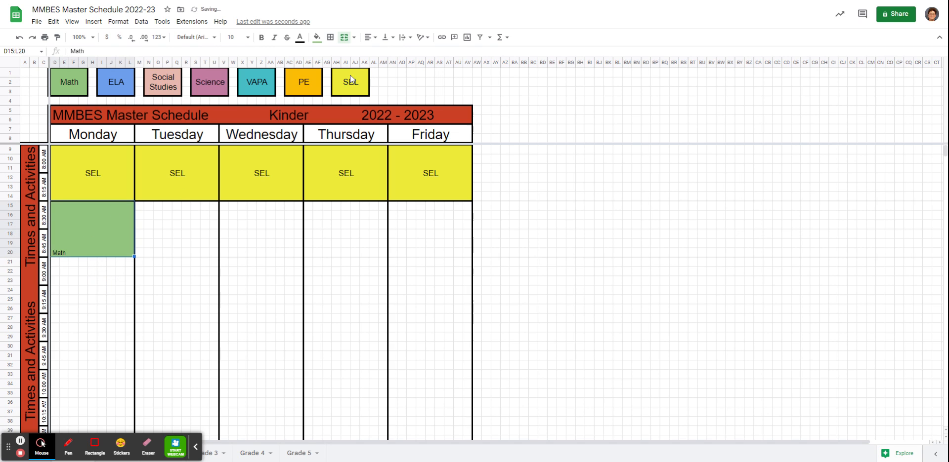
- Center the Monday Math label horizontally and vertically in its block and set its font size to 14
{"action": "left_click", "coordinate": [376, 39]}
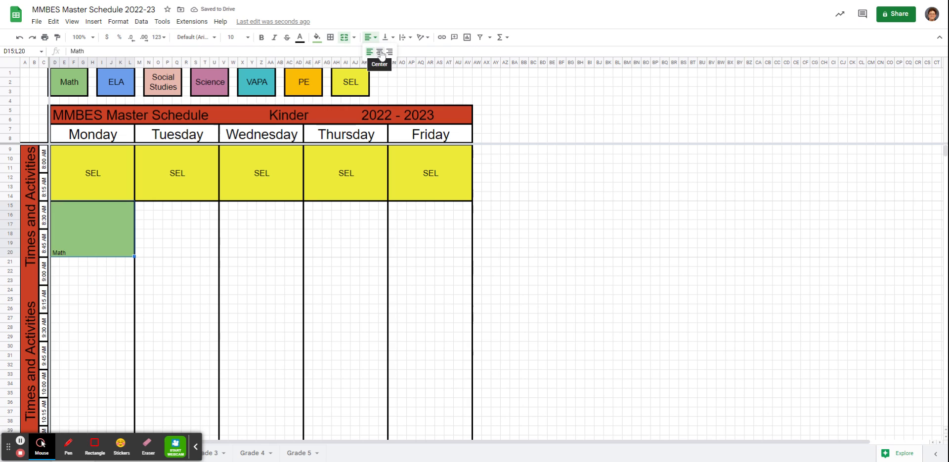
{"action": "left_click", "coordinate": [384, 54]}
{"action": "left_click", "coordinate": [388, 37]}
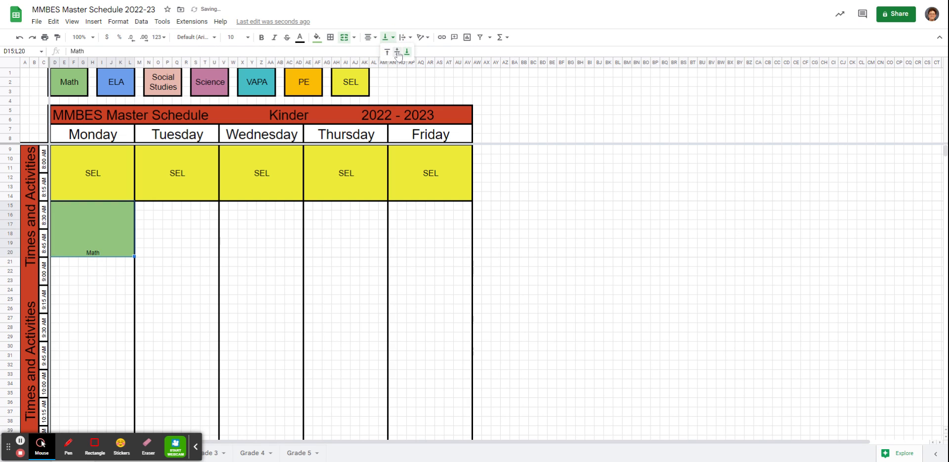
{"action": "left_click", "coordinate": [397, 55]}
{"action": "left_click", "coordinate": [248, 38]}
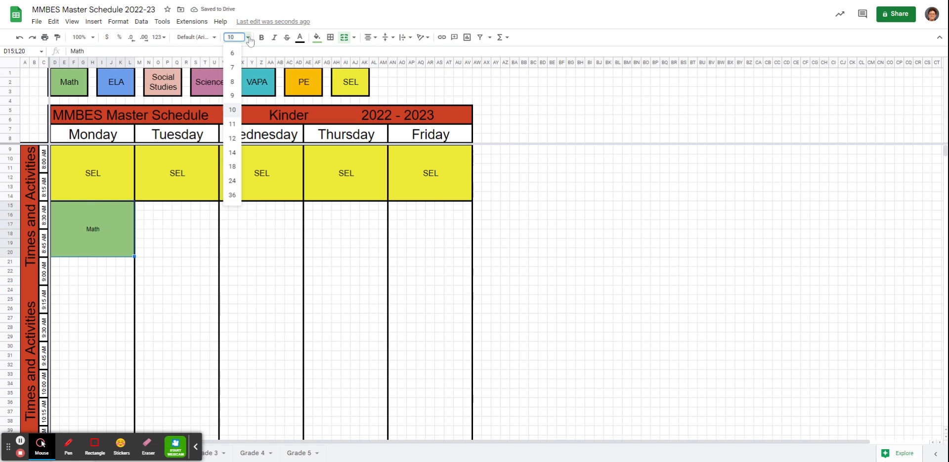
{"action": "left_click", "coordinate": [232, 152]}
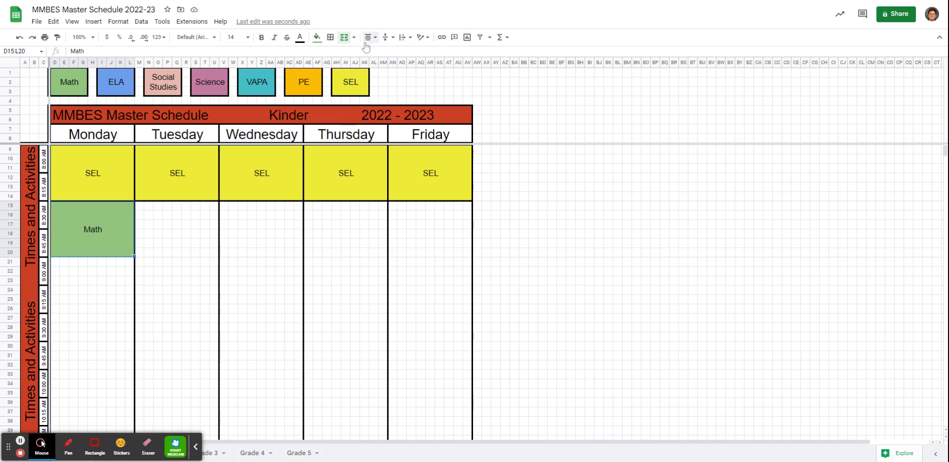
- Apply outer borders around the merged Monday Math block
{"action": "left_click", "coordinate": [330, 37]}
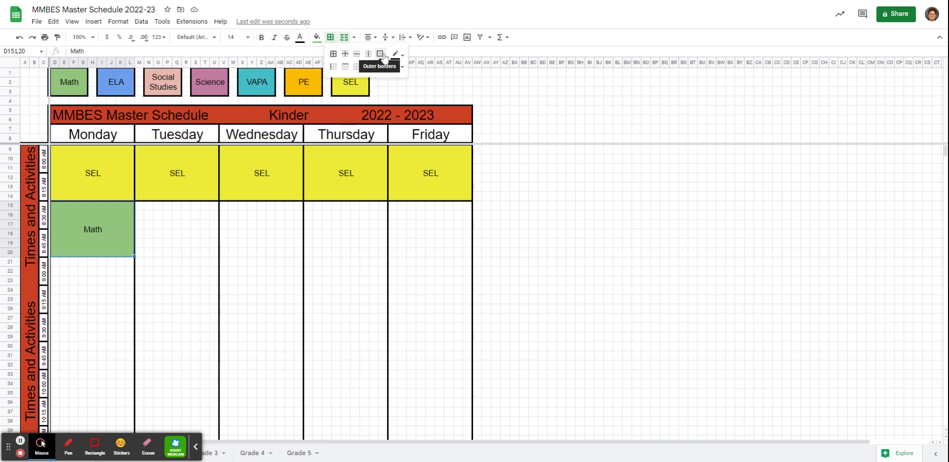
{"action": "left_click", "coordinate": [380, 54]}
{"action": "left_click", "coordinate": [121, 300]}
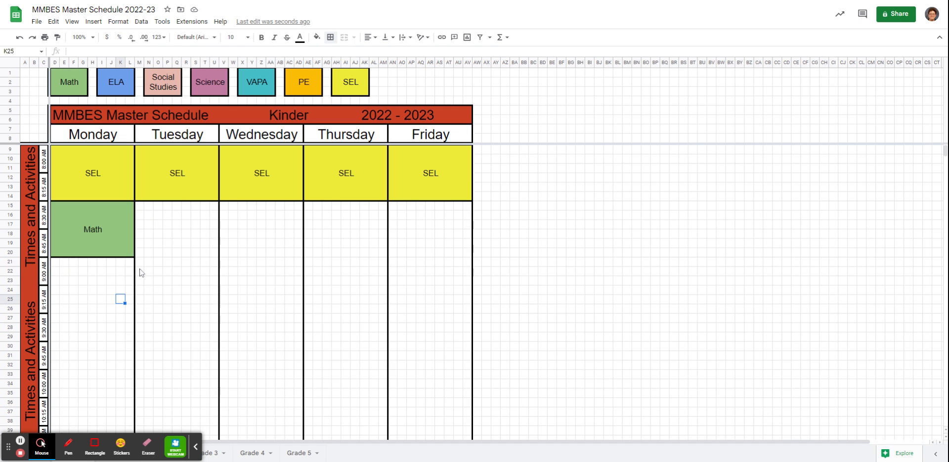
- Fill Tuesday's 9:00 to 9:45 AM block (M21:U32) with the teal of the VAPA key cell
{"action": "left_click_drag", "start_coordinate": [139, 266], "coordinate": [214, 366]}
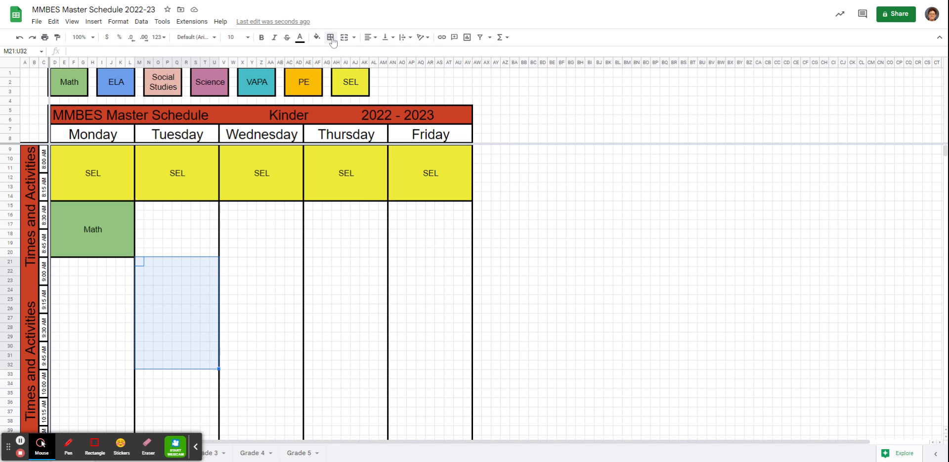
{"action": "left_click", "coordinate": [299, 38]}
{"action": "left_click", "coordinate": [317, 38]}
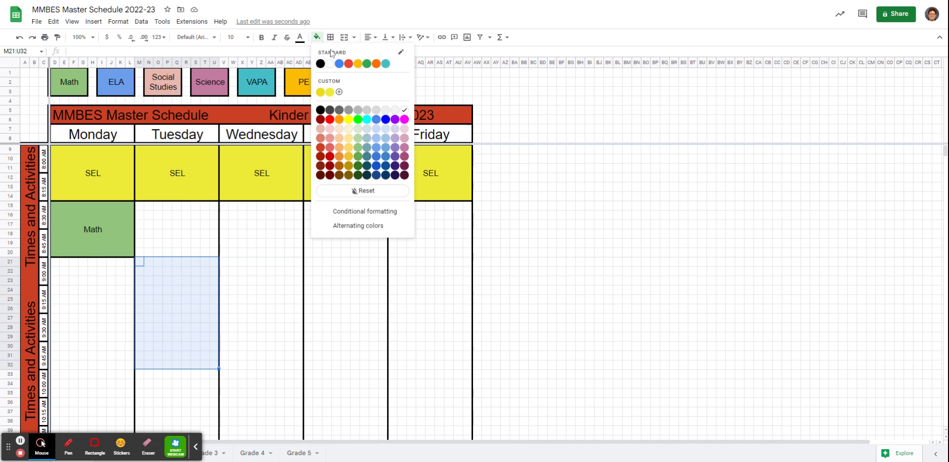
{"action": "left_click", "coordinate": [386, 64]}
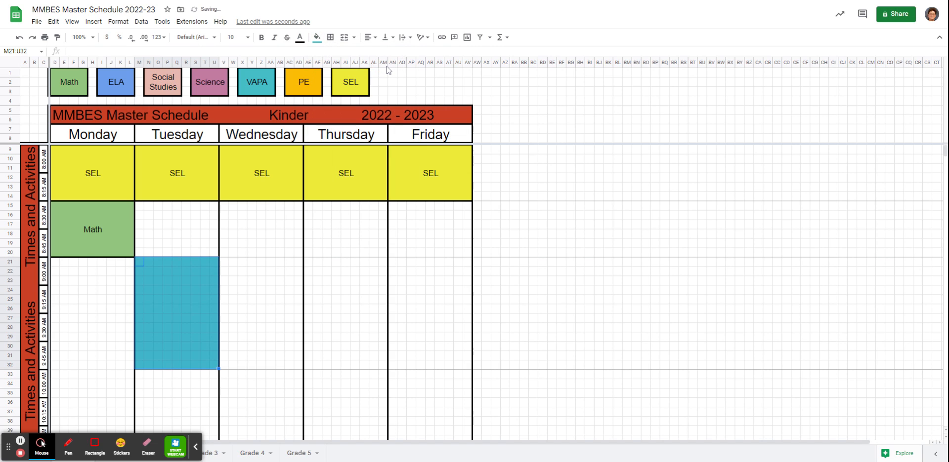
- Merge the teal Tuesday block M21:U32 and apply outer borders around it
{"action": "left_click", "coordinate": [344, 41]}
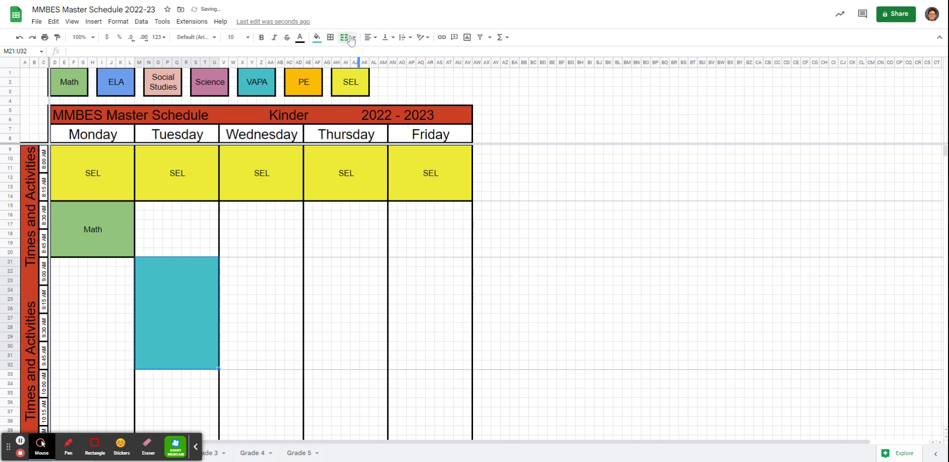
{"action": "left_click", "coordinate": [333, 39]}
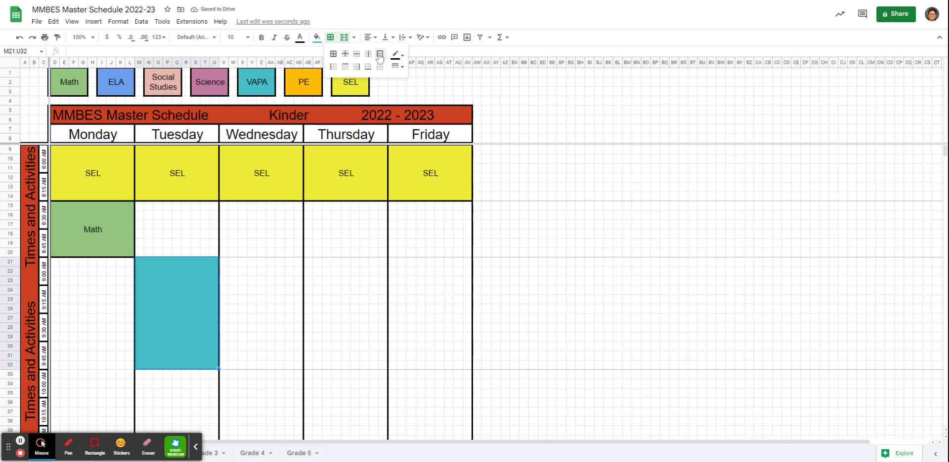
{"action": "left_click", "coordinate": [380, 54]}
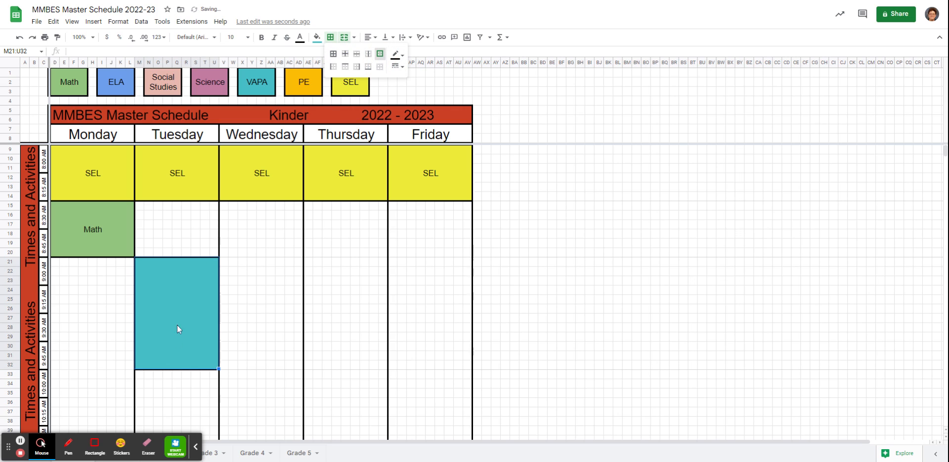
- Enter VAPA in the merged Tuesday block and center the label horizontally and vertically
{"action": "left_click", "coordinate": [190, 330]}
{"action": "type", "text": "V"}
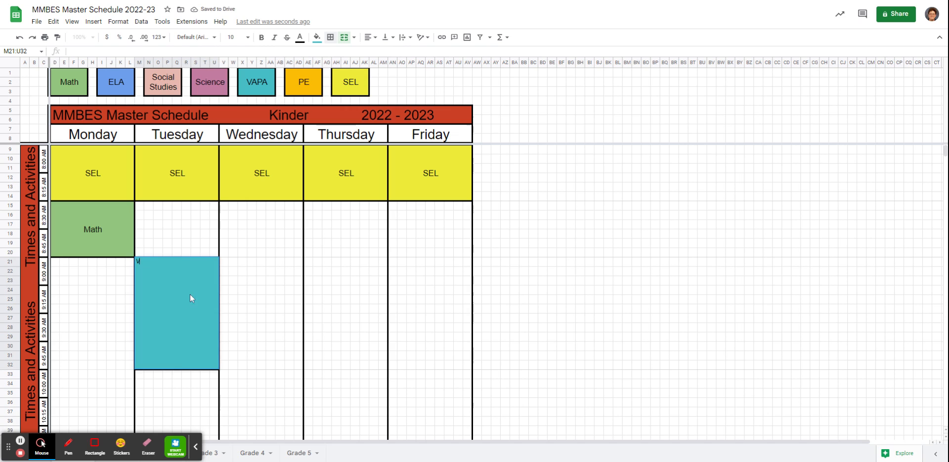
{"action": "type", "text": "APA"}
{"action": "left_click", "coordinate": [250, 346]}
{"action": "left_click", "coordinate": [190, 354]}
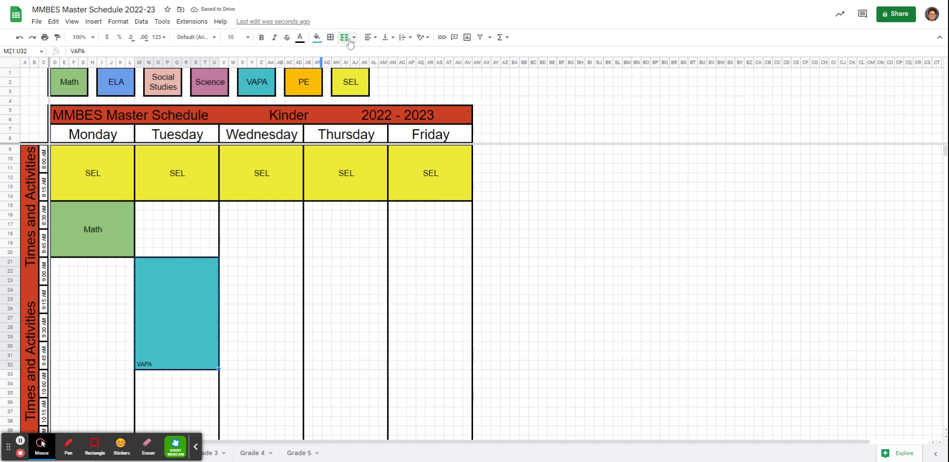
{"action": "left_click", "coordinate": [368, 37]}
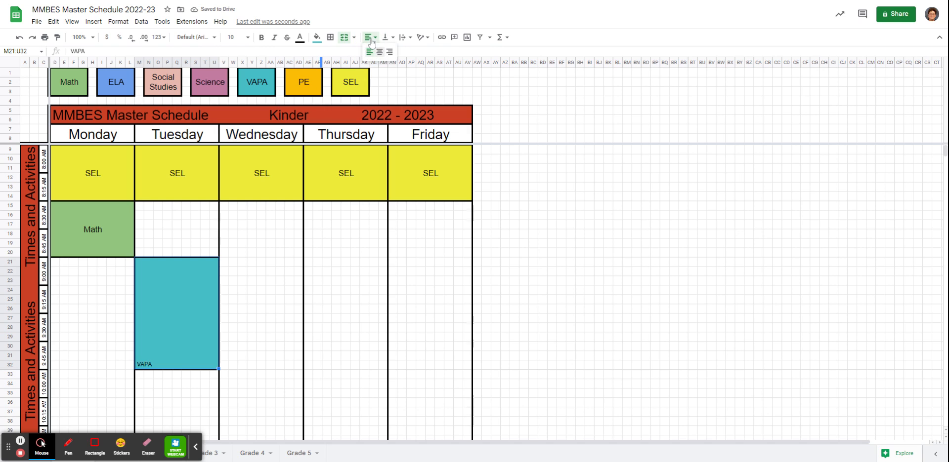
{"action": "left_click", "coordinate": [379, 52]}
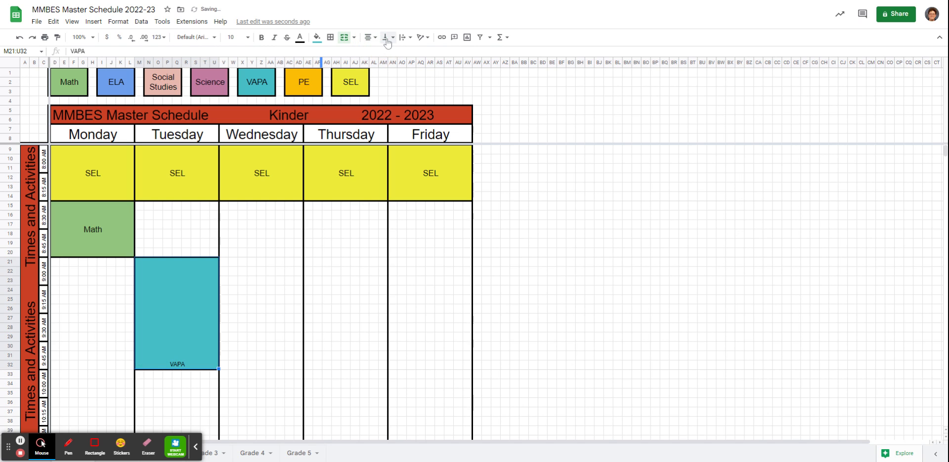
{"action": "left_click", "coordinate": [387, 38]}
{"action": "left_click", "coordinate": [397, 51]}
- Undo the Tuesday VAPA block's alignment, text, borders, merge and teal fill
{"action": "left_click", "coordinate": [20, 38]}
{"action": "left_click", "coordinate": [20, 37]}
{"action": "left_click", "coordinate": [20, 38]}
{"action": "left_click", "coordinate": [20, 38]}
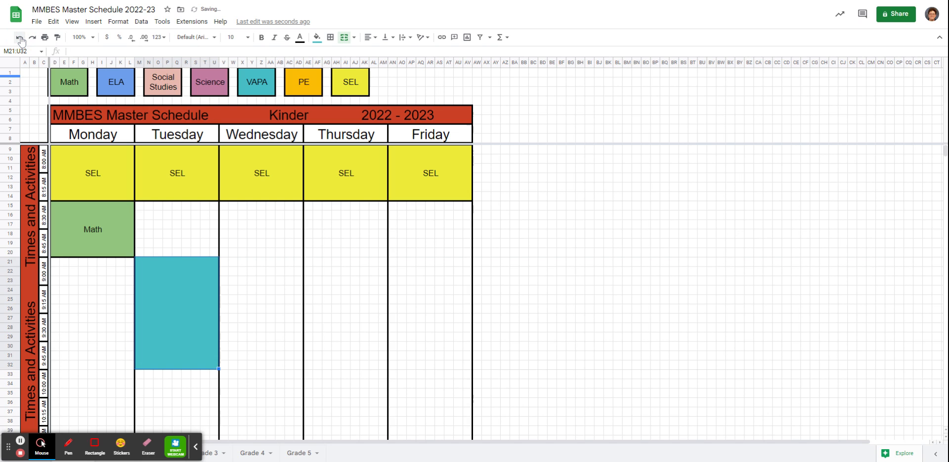
{"action": "left_click", "coordinate": [20, 37]}
{"action": "left_click", "coordinate": [115, 300]}
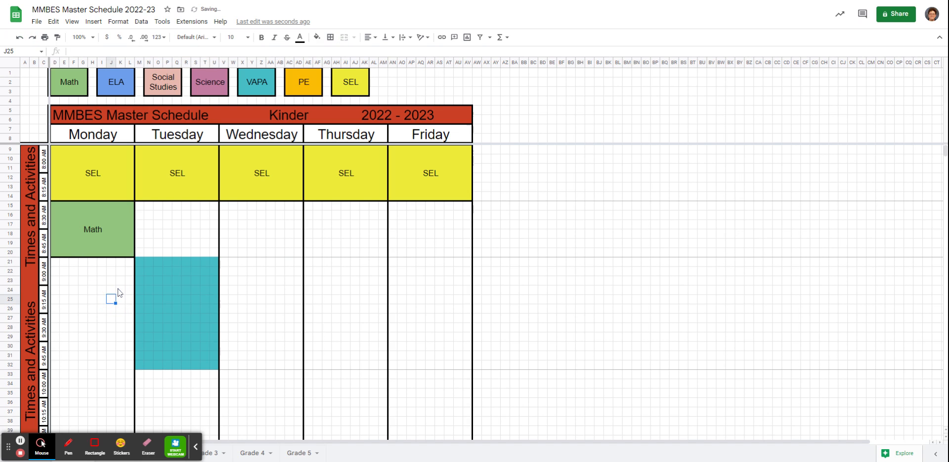
{"action": "left_click", "coordinate": [20, 38]}
{"action": "left_click_drag", "start_coordinate": [139, 327], "coordinate": [148, 327]}
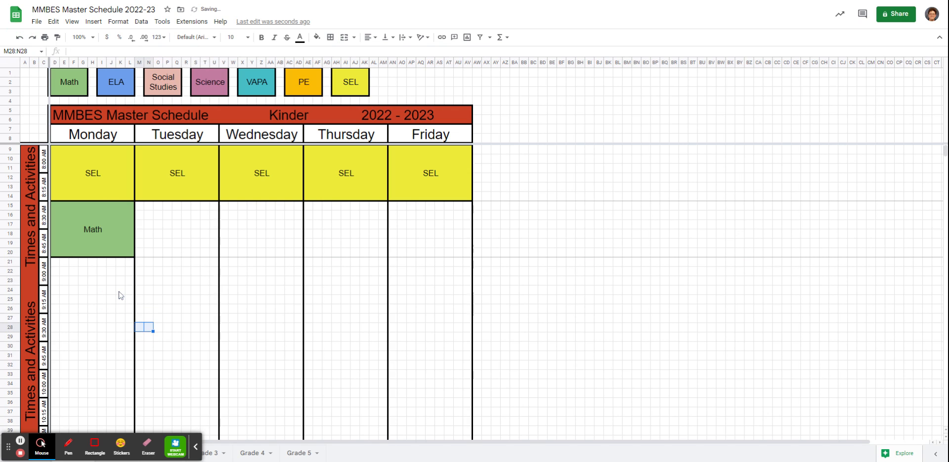